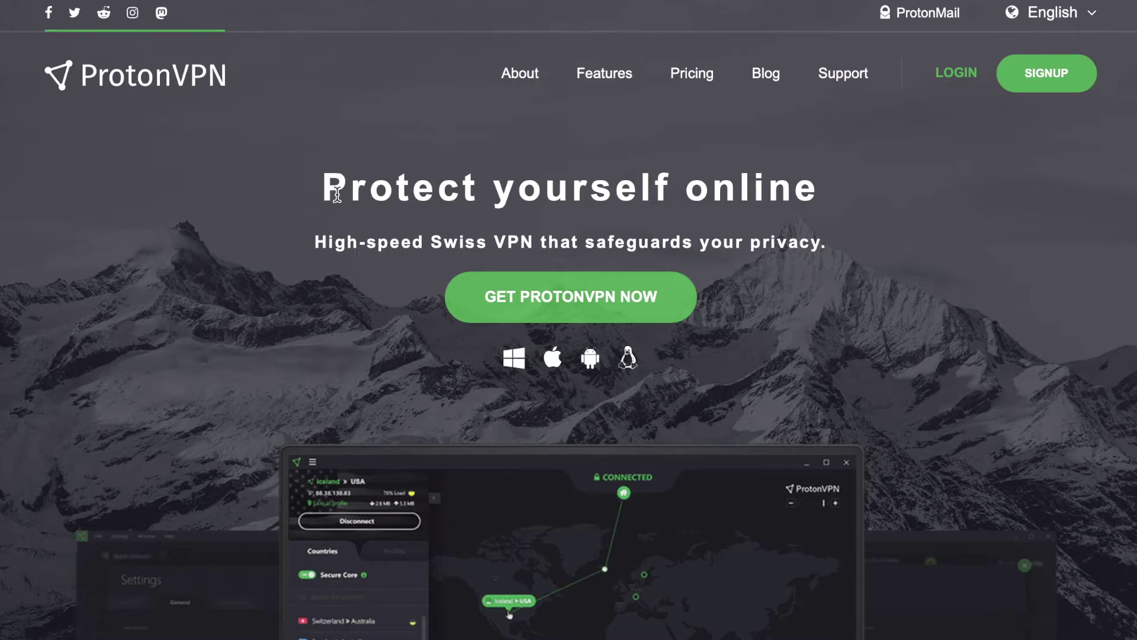
Open the ProtonVPN sign-up page and look over the Free, Basic, Plus and Visionary plans
scroll(682, 340, "down", 1)
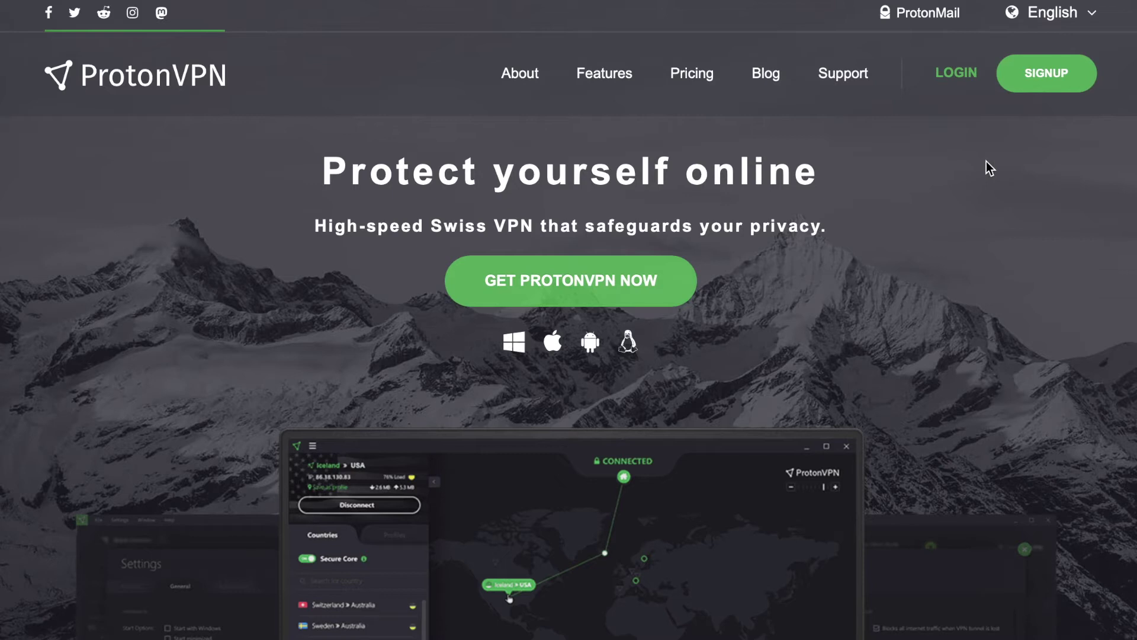
left_click(1034, 77)
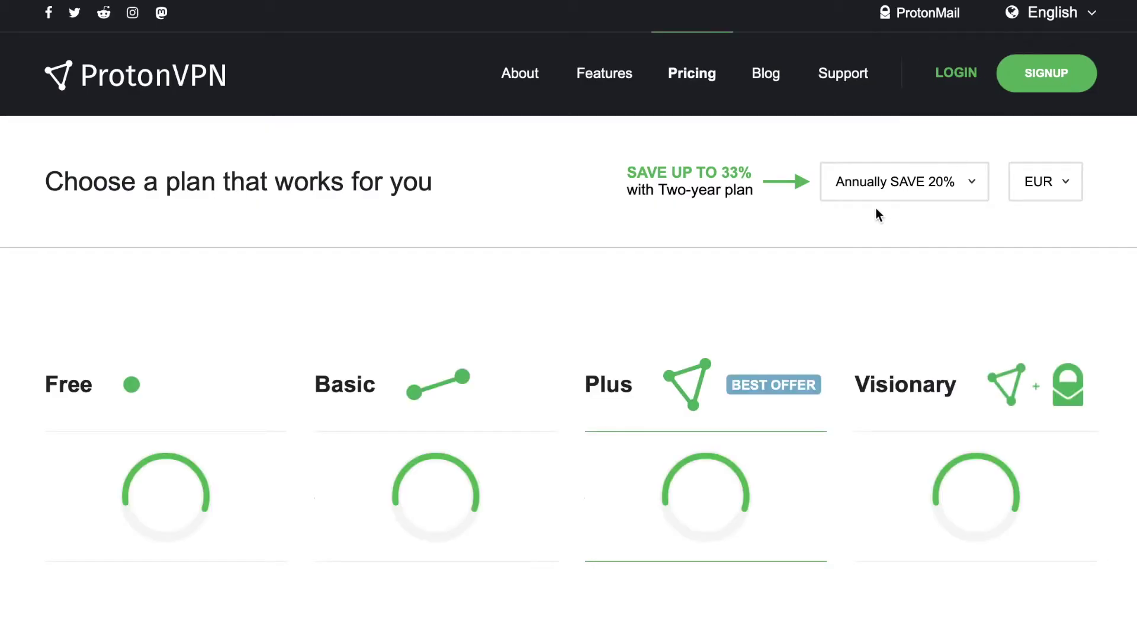
scroll(737, 321, "down", 2)
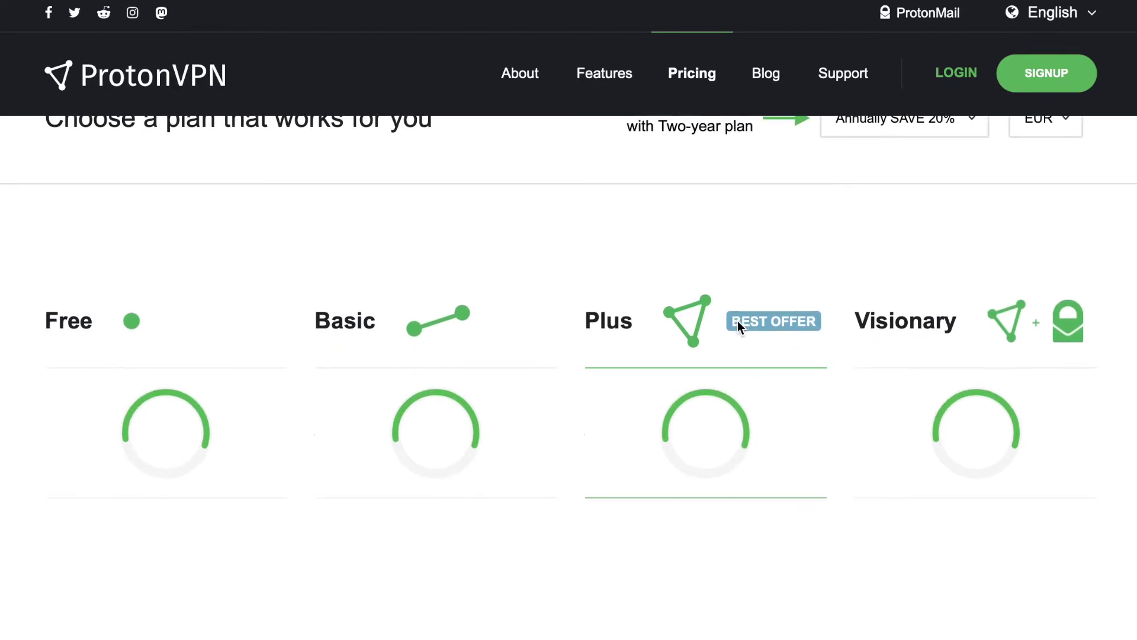
scroll(738, 321, "down", 4)
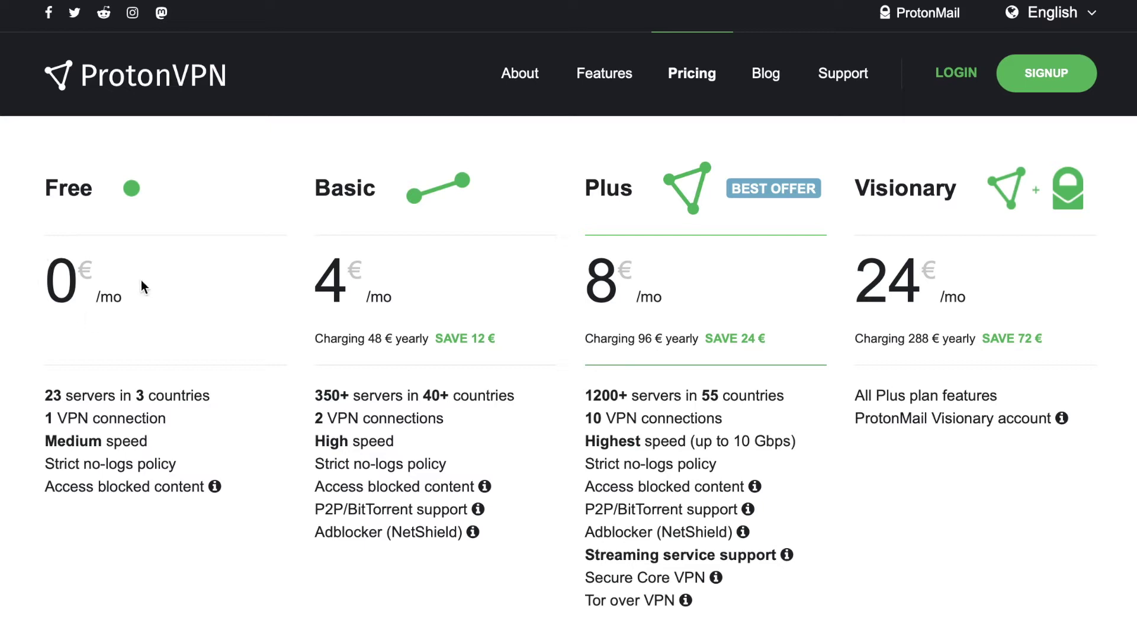
Set the pricing currency to USD and compare what the plans include
scroll(544, 391, "up", 3)
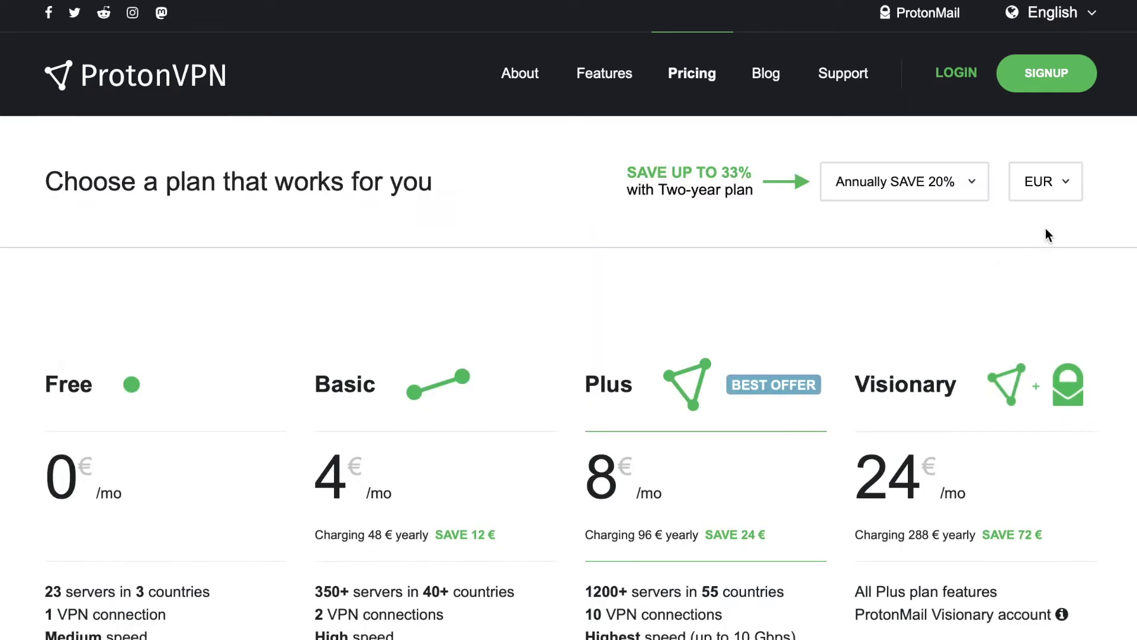
left_click(1071, 180)
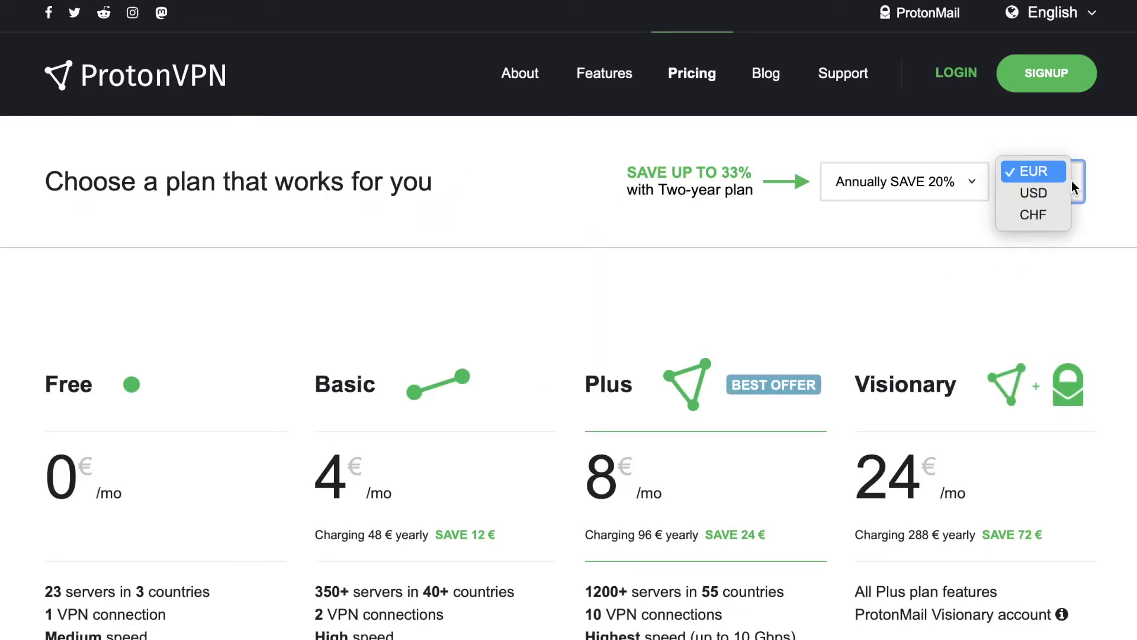
left_click(1044, 196)
scroll(33, 435, "down", 3)
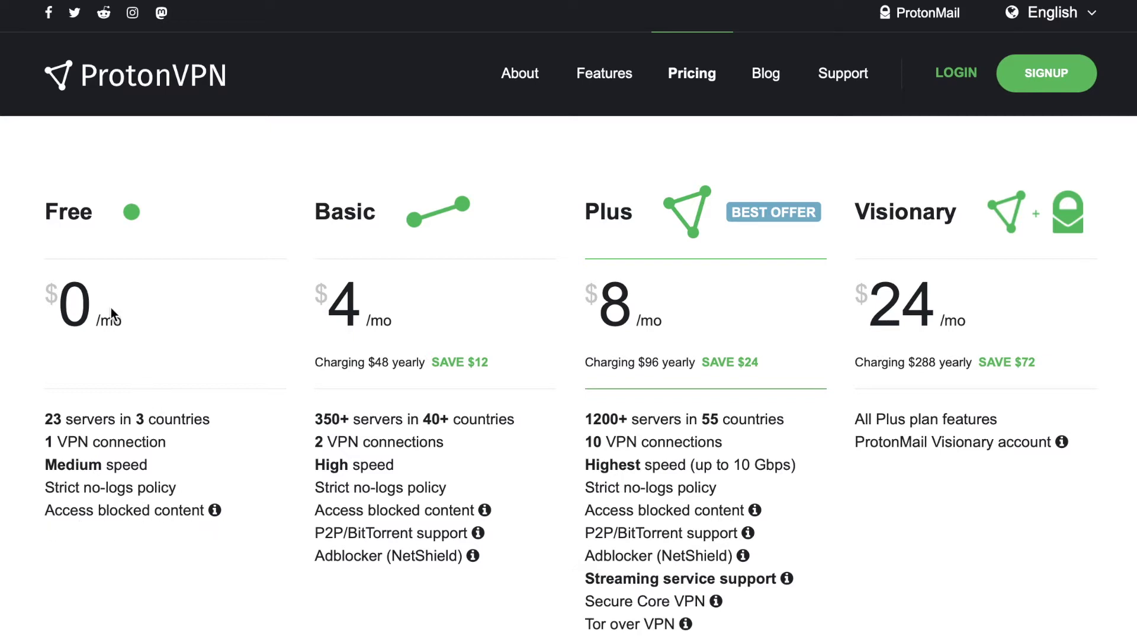
scroll(264, 424, "down", 1)
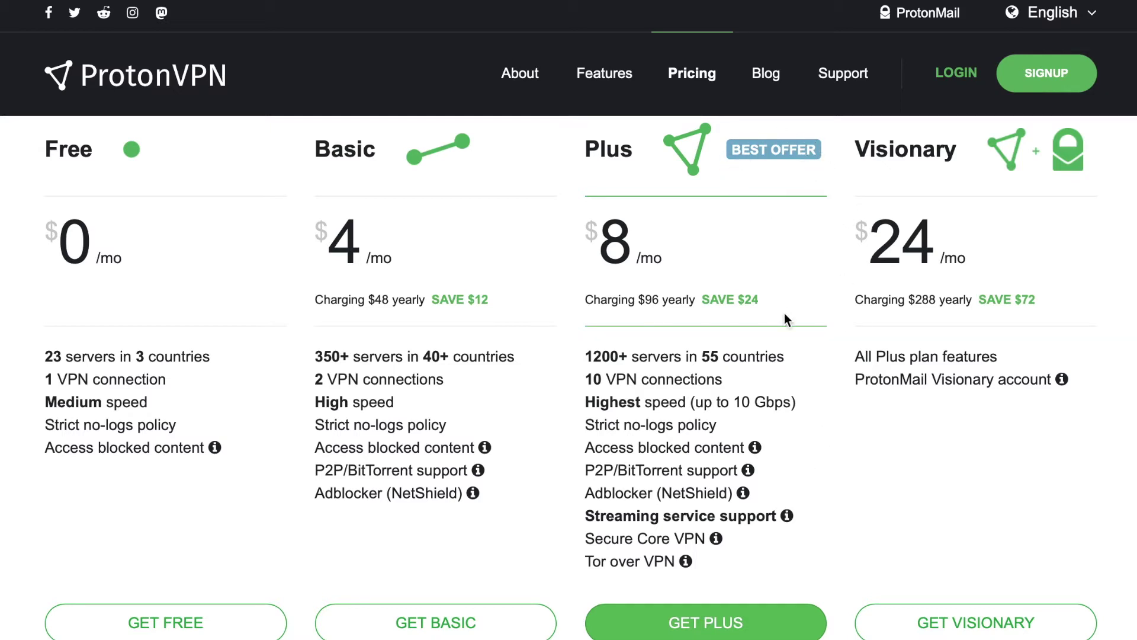
Check the billing period options without changing them, and choose the Free plan
scroll(666, 220, "up", 4)
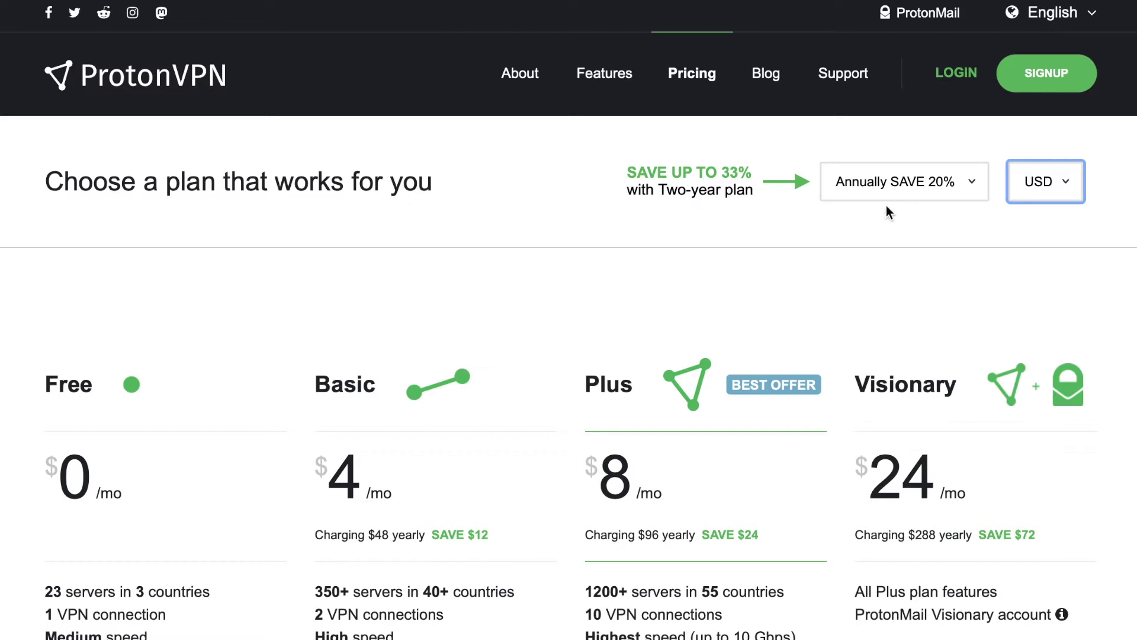
left_click(973, 184)
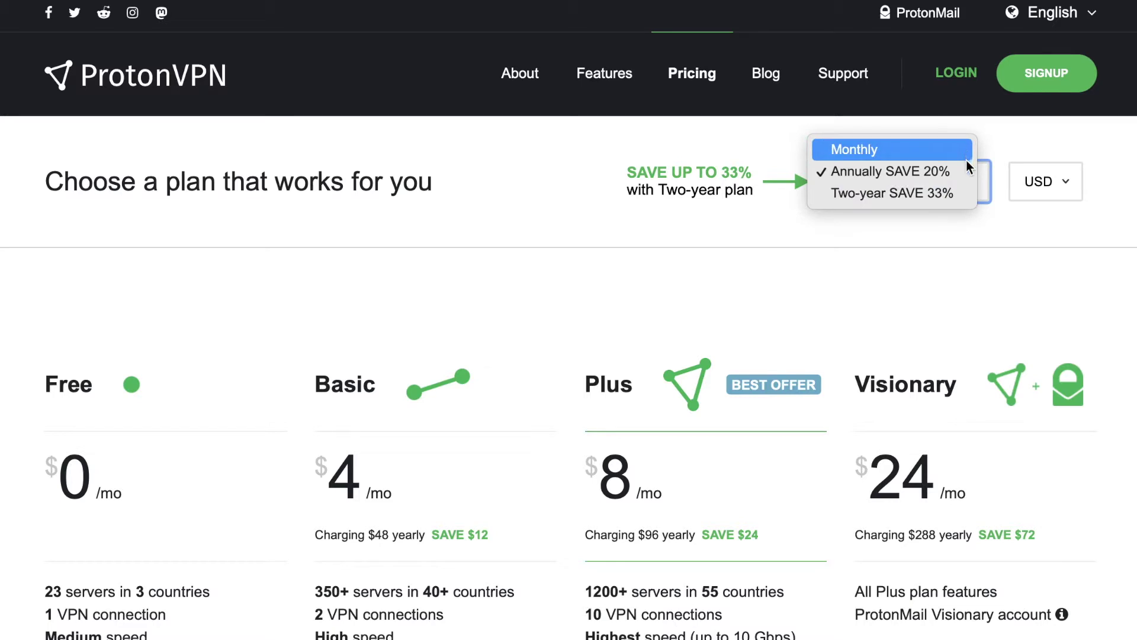
left_click(911, 287)
scroll(817, 358, "down", 5)
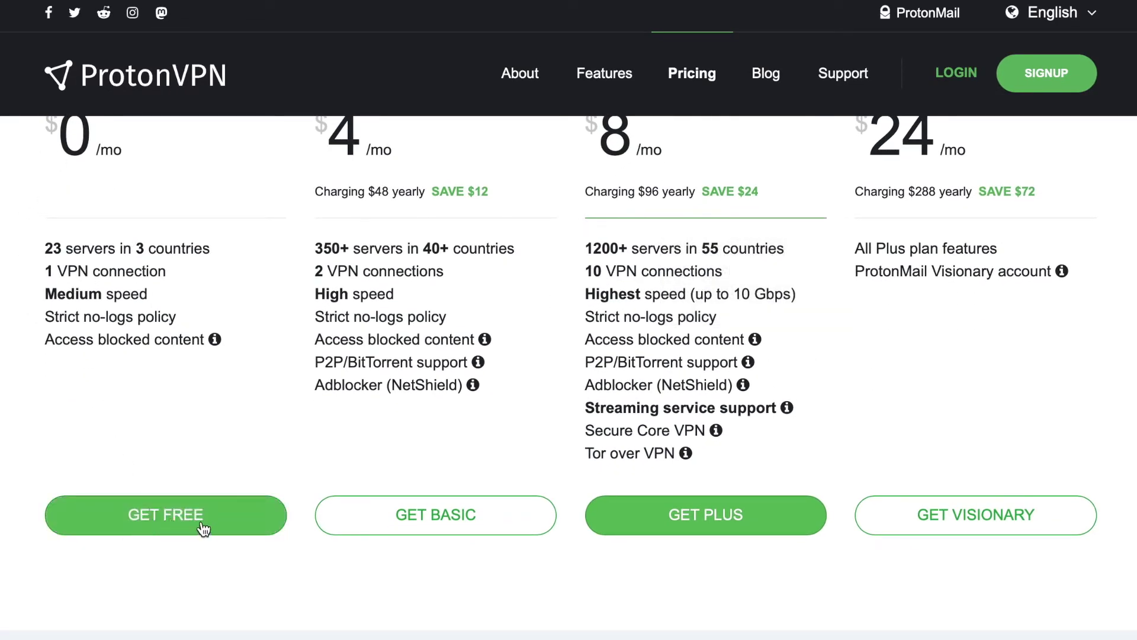
left_click(181, 512)
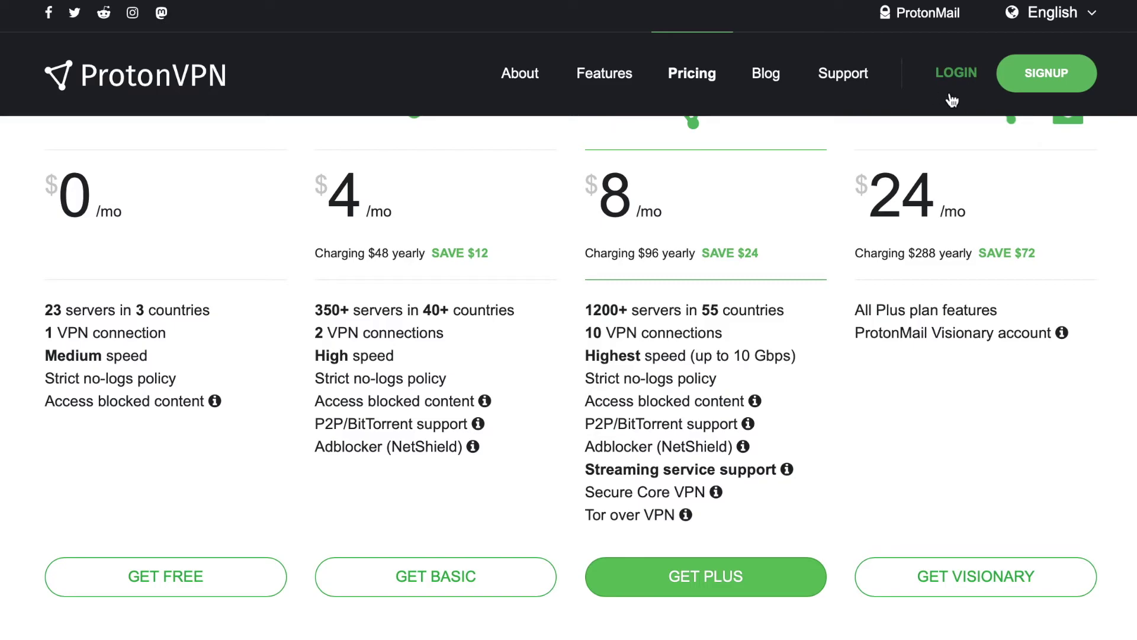
Go to the account login and review the current ProtonMail and ProtonVPN plans in the account dashboard
left_click(958, 74)
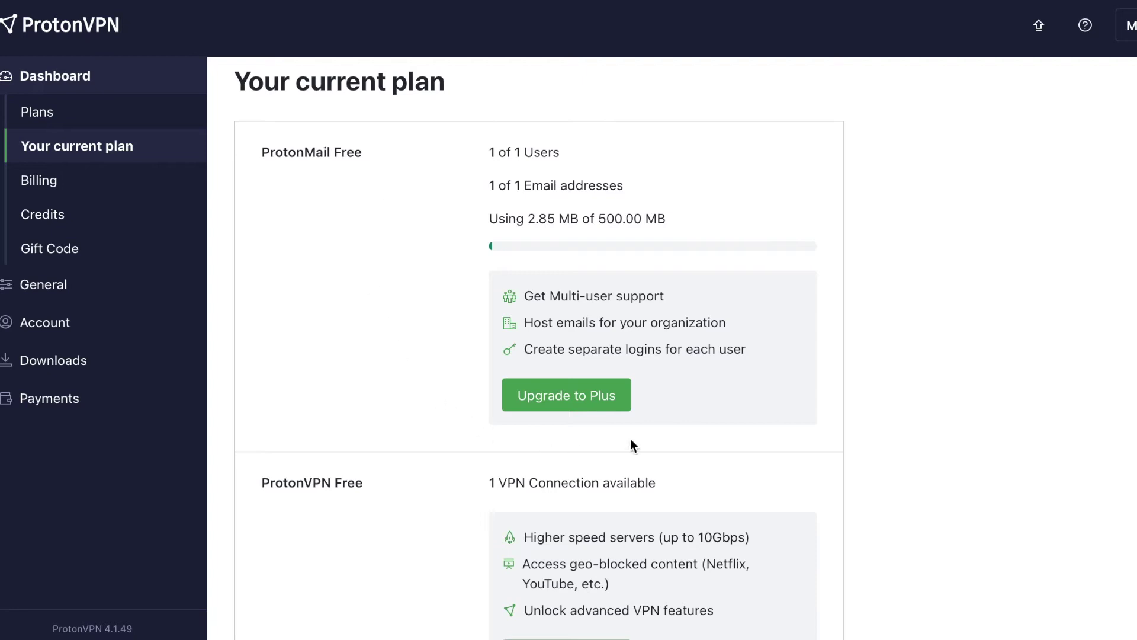
scroll(621, 494, "down", 3)
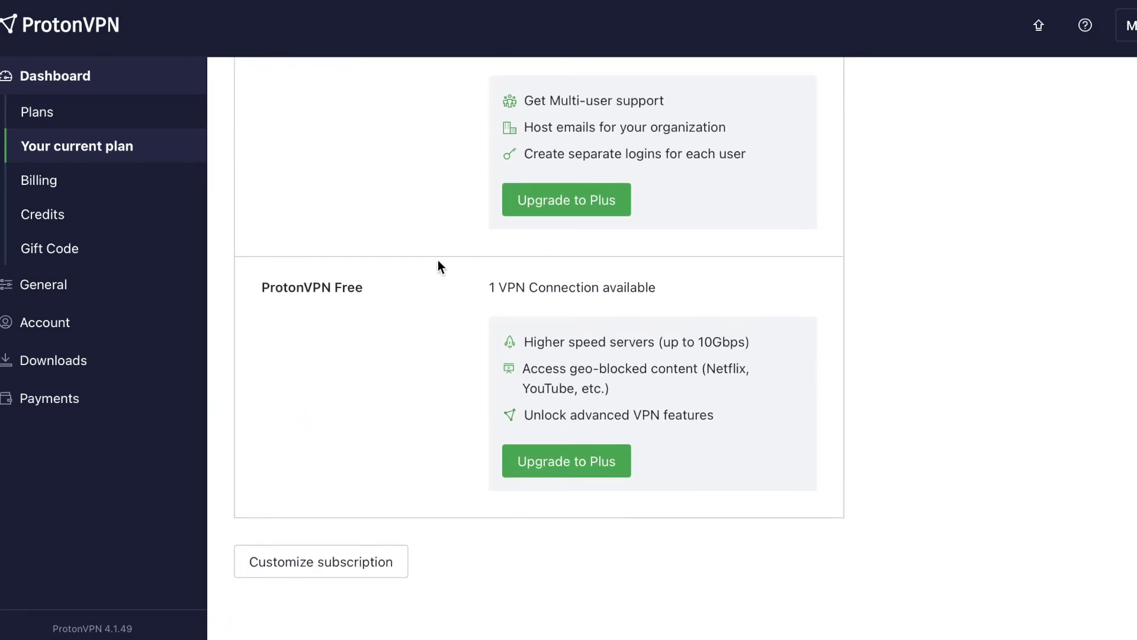
scroll(513, 504, "down", 5)
Find the ProtonVPN clients among the account's downloads and open the macOS client's download page
left_click(24, 362)
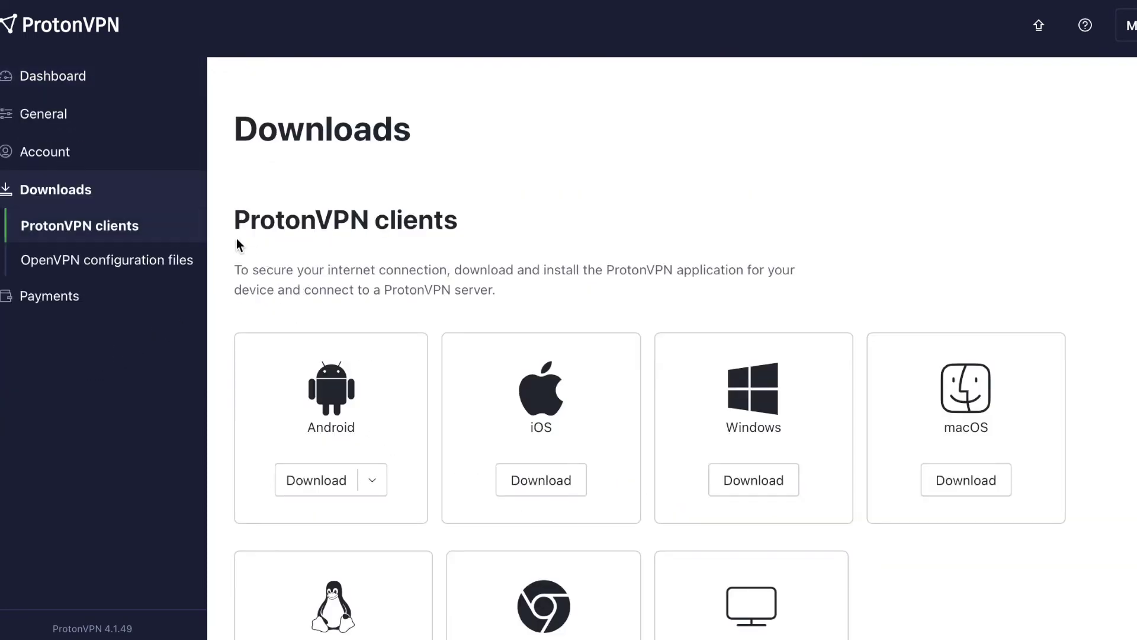
scroll(568, 321, "down", 3)
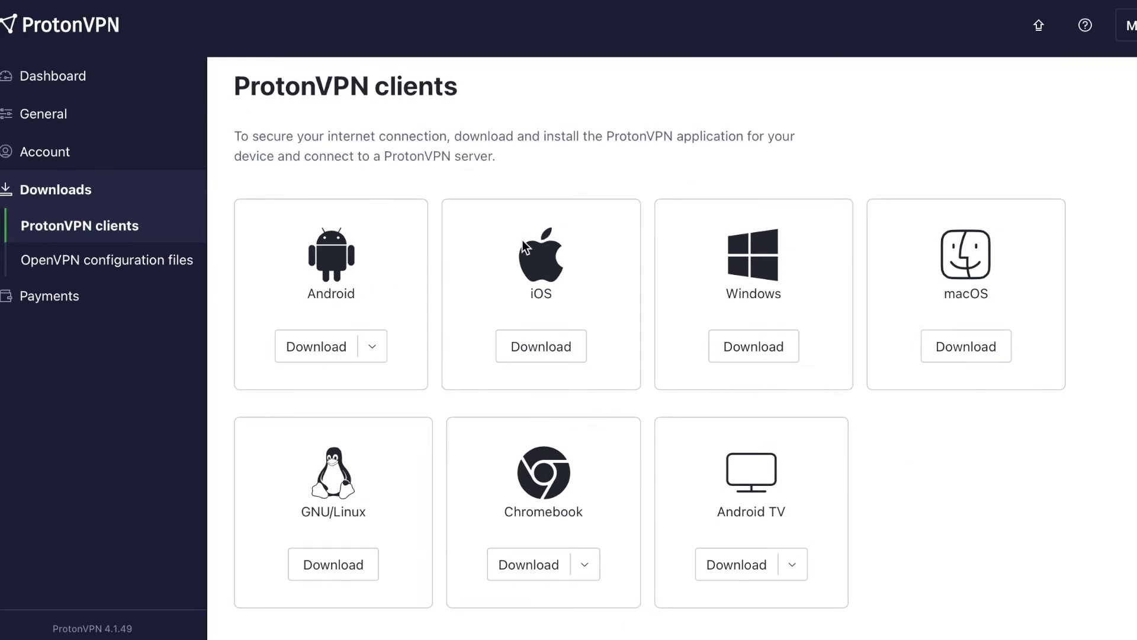
left_click(969, 346)
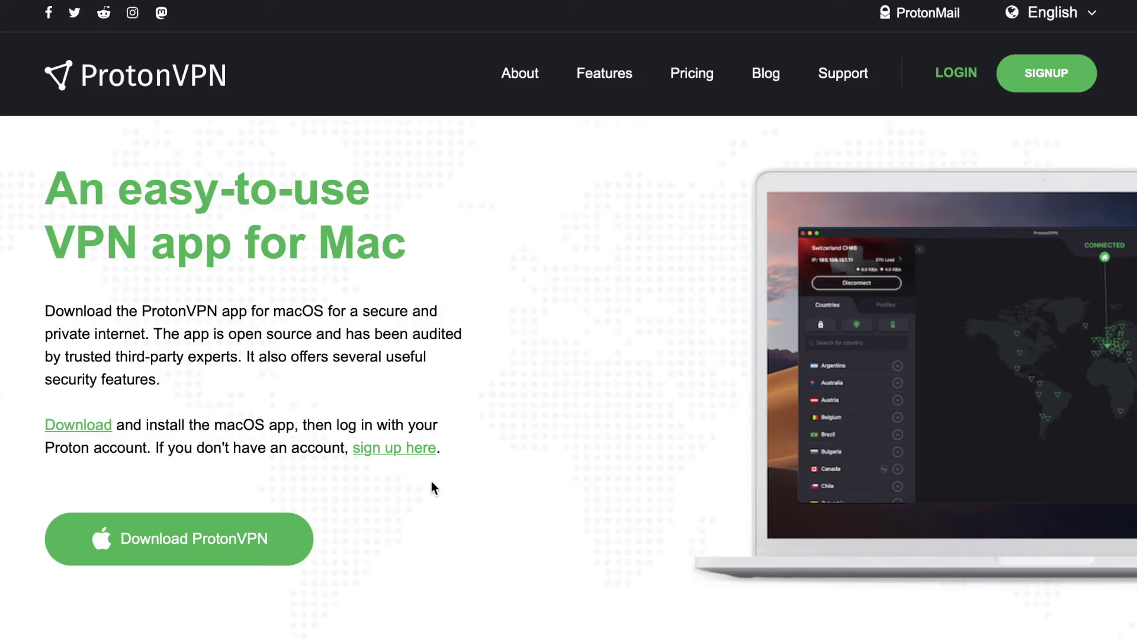
Download the ProtonVPN app for Mac, allowing downloads from protonvpn.com, and install it from the opened disk image
left_click(197, 543)
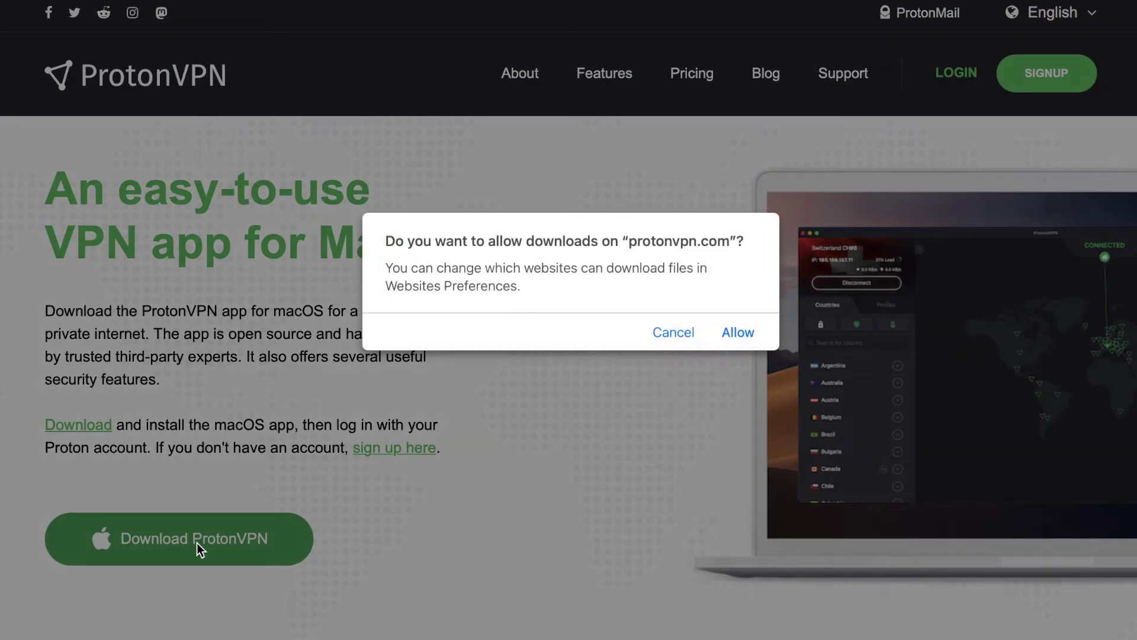
left_click(736, 335)
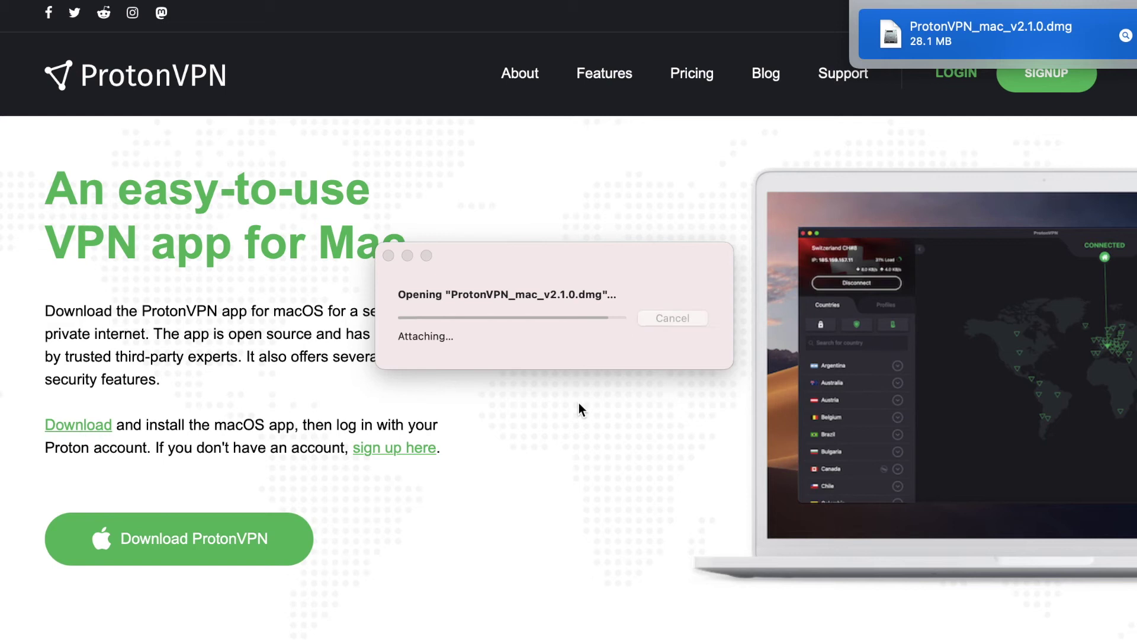
left_click_drag(252, 317, 522, 316)
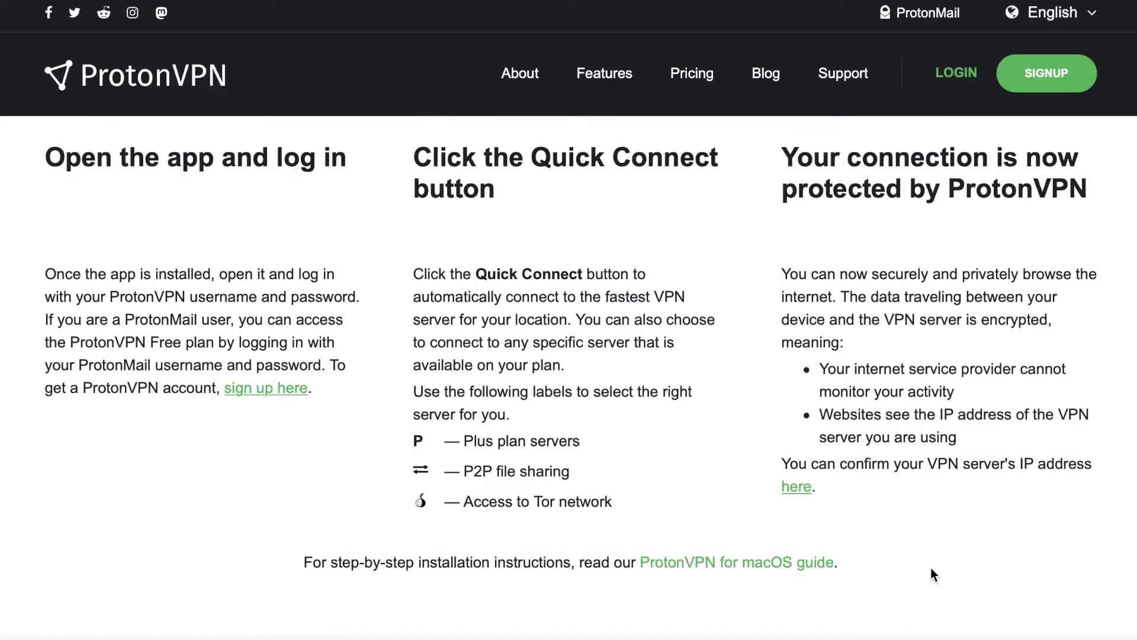
Read the macOS setup instructions and the security features described on the download page
scroll(931, 569, "down", 2)
scroll(931, 568, "down", 4)
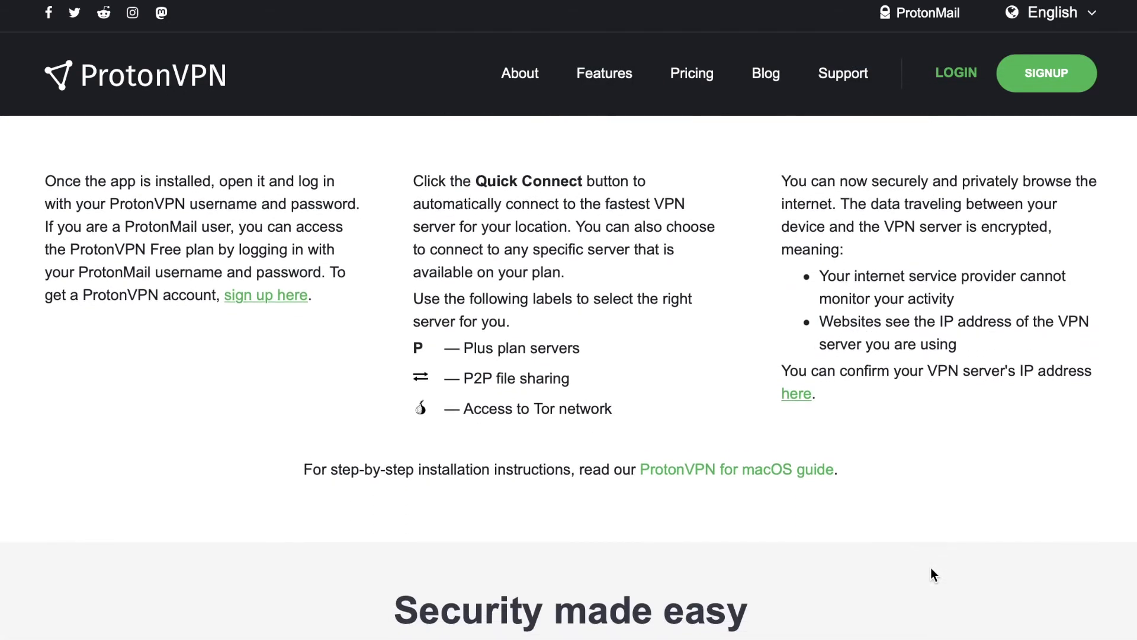
scroll(931, 569, "down", 10)
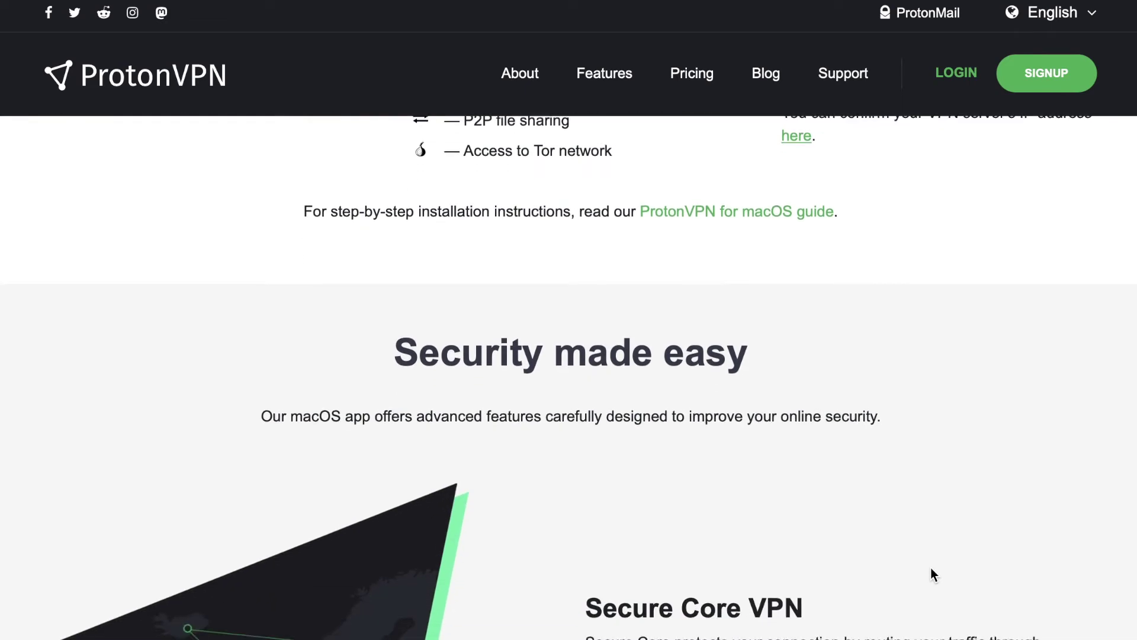
scroll(931, 569, "down", 5)
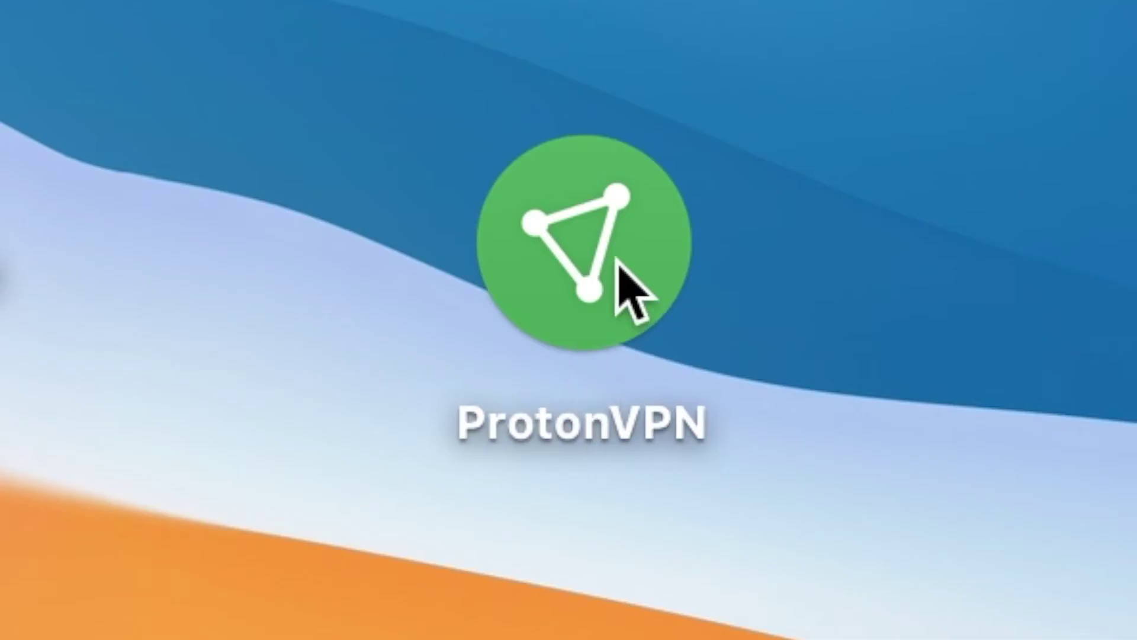
Launch the installed ProtonVPN app and take the welcome tour through Quick Connect, Profiles, Countries and Quick Settings to its end
left_click(619, 265)
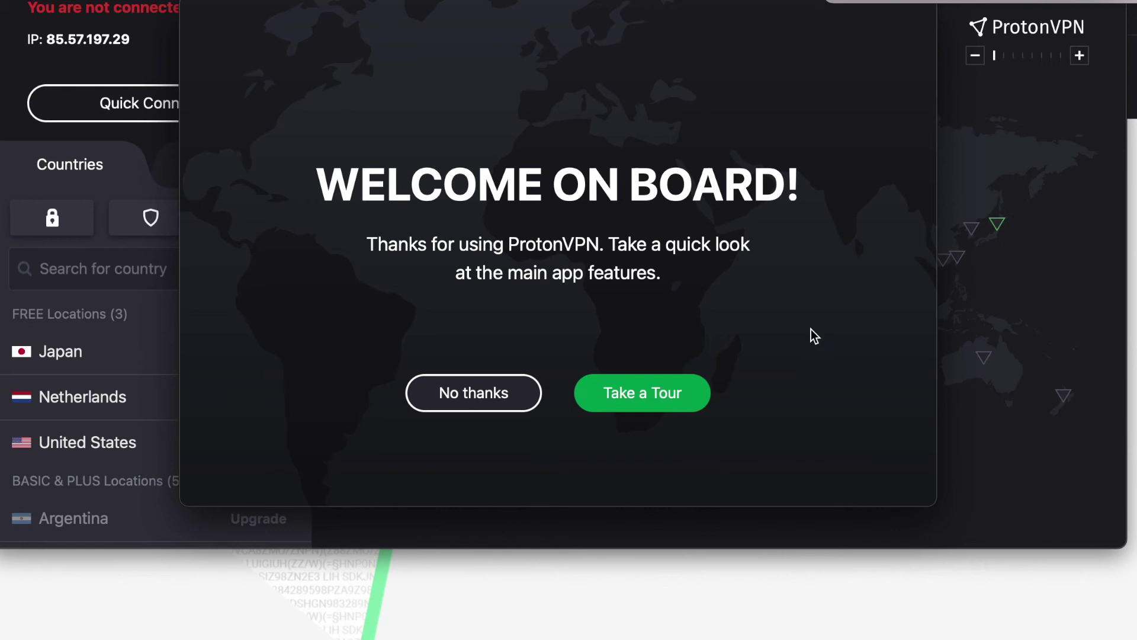
left_click(634, 385)
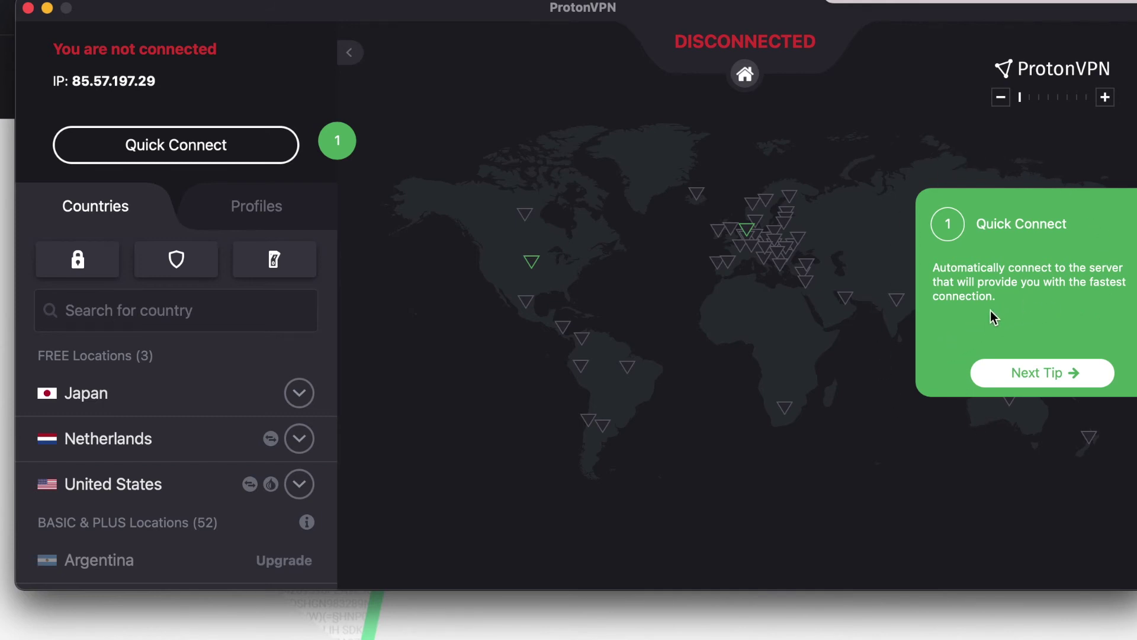
mouse_move(300, 393)
mouse_move(156, 483)
left_click(1062, 376)
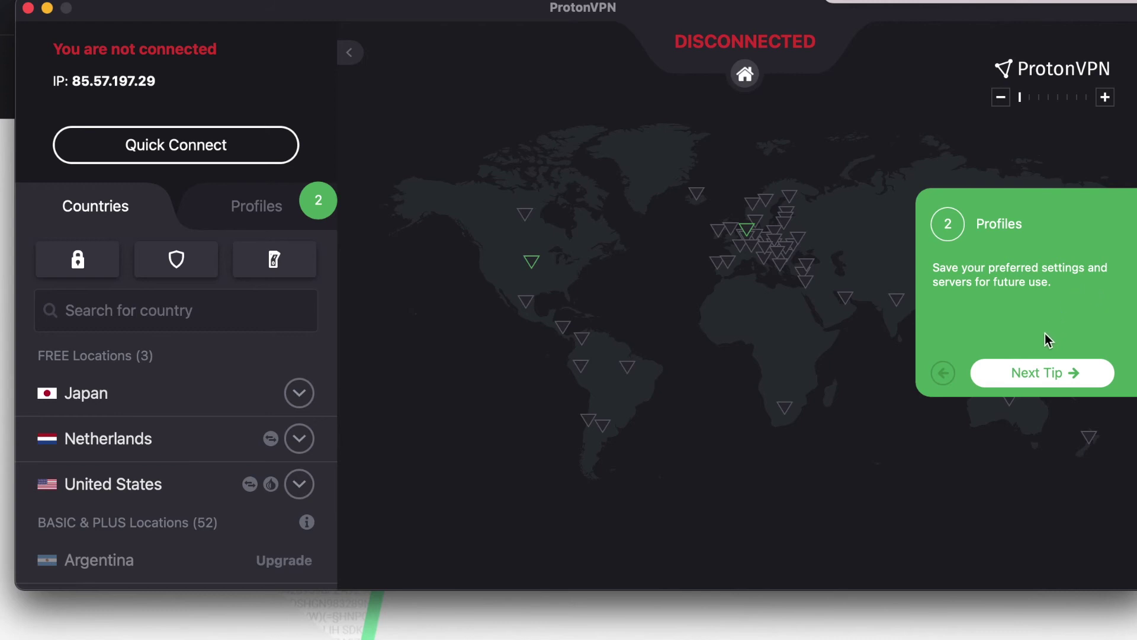
left_click(1040, 377)
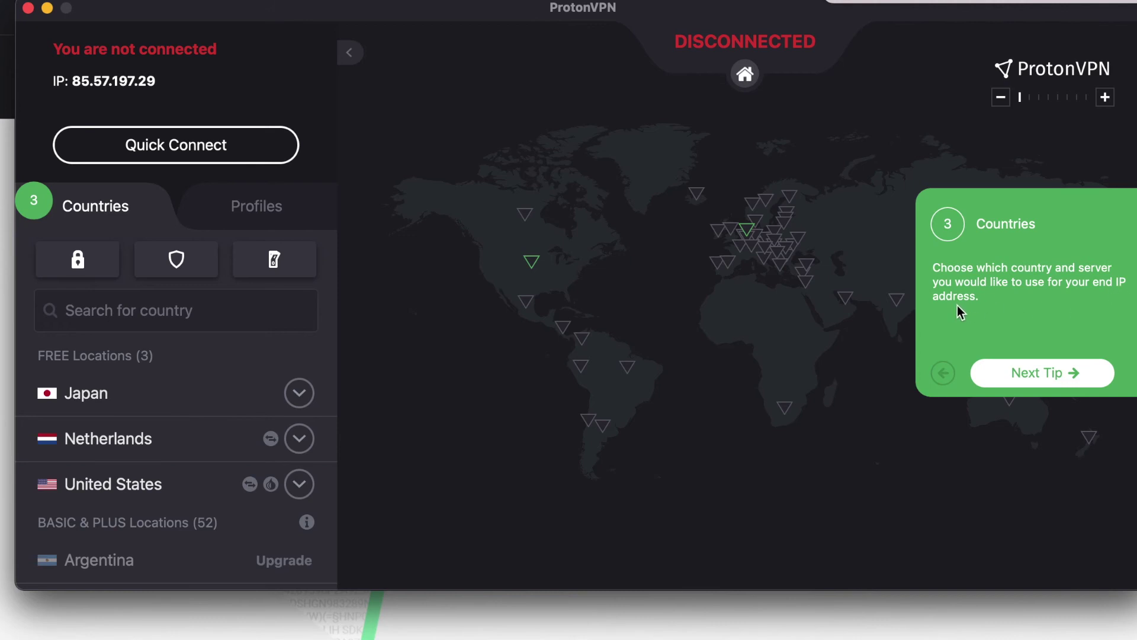
left_click(1074, 383)
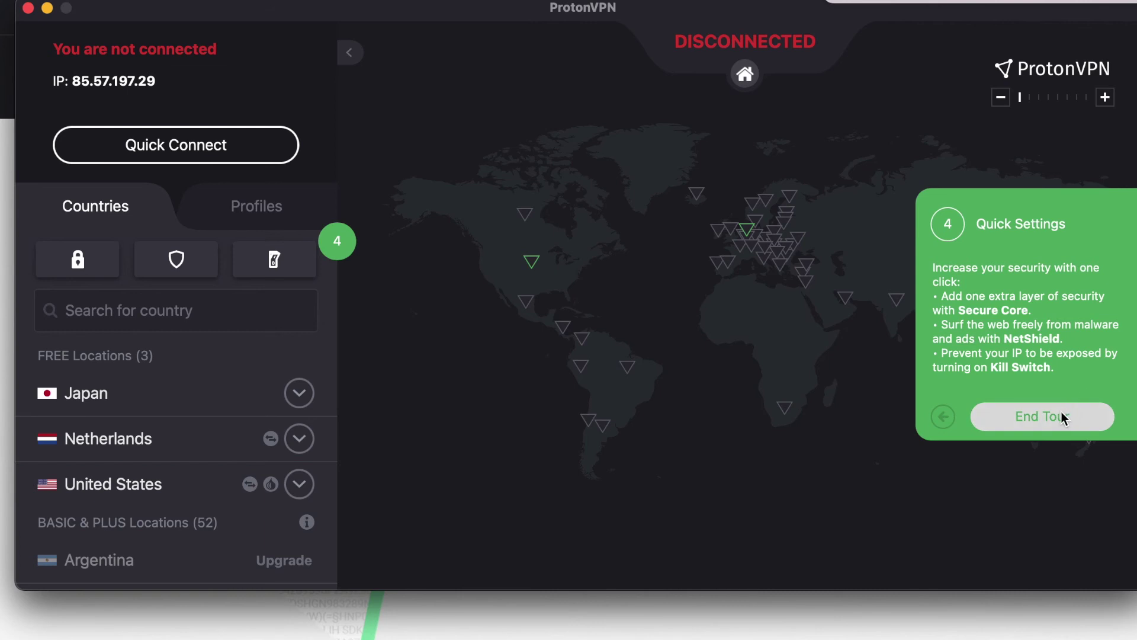
left_click(1035, 431)
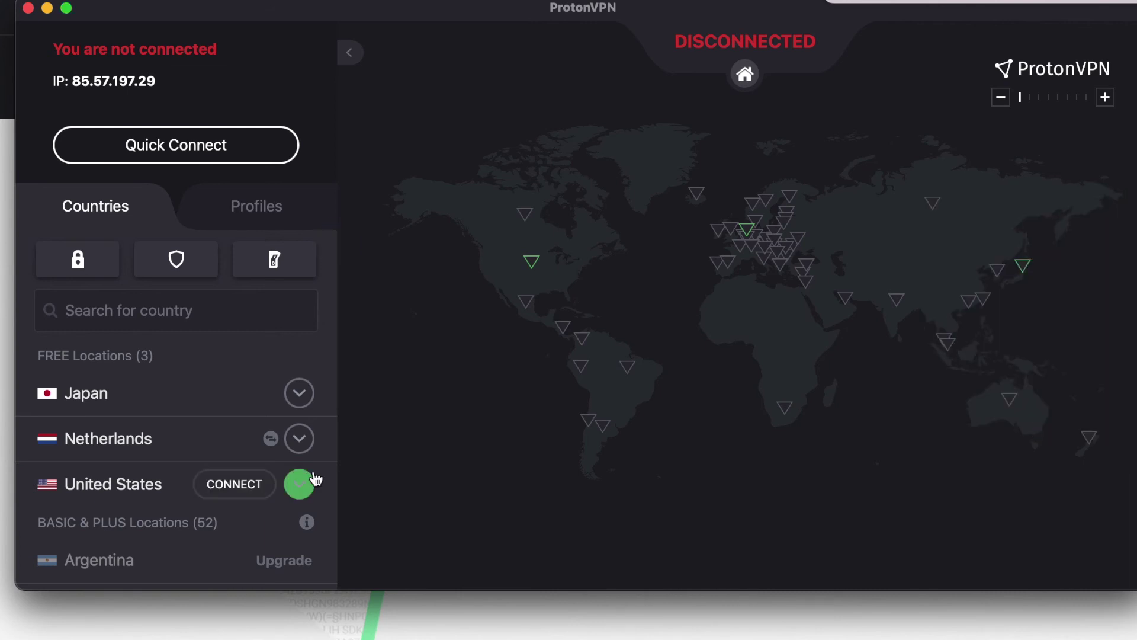
Connect the VPN to the free United States location
left_click(237, 483)
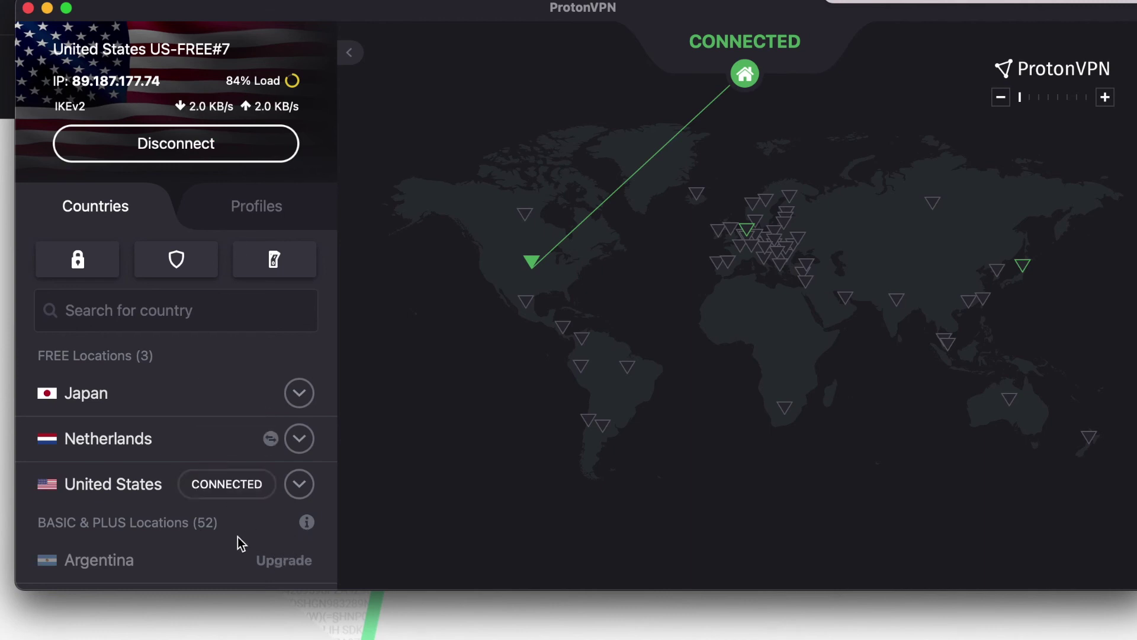
Look through the country list's Basic and Plus locations down to the United Kingdom
scroll(202, 533, "down", 3)
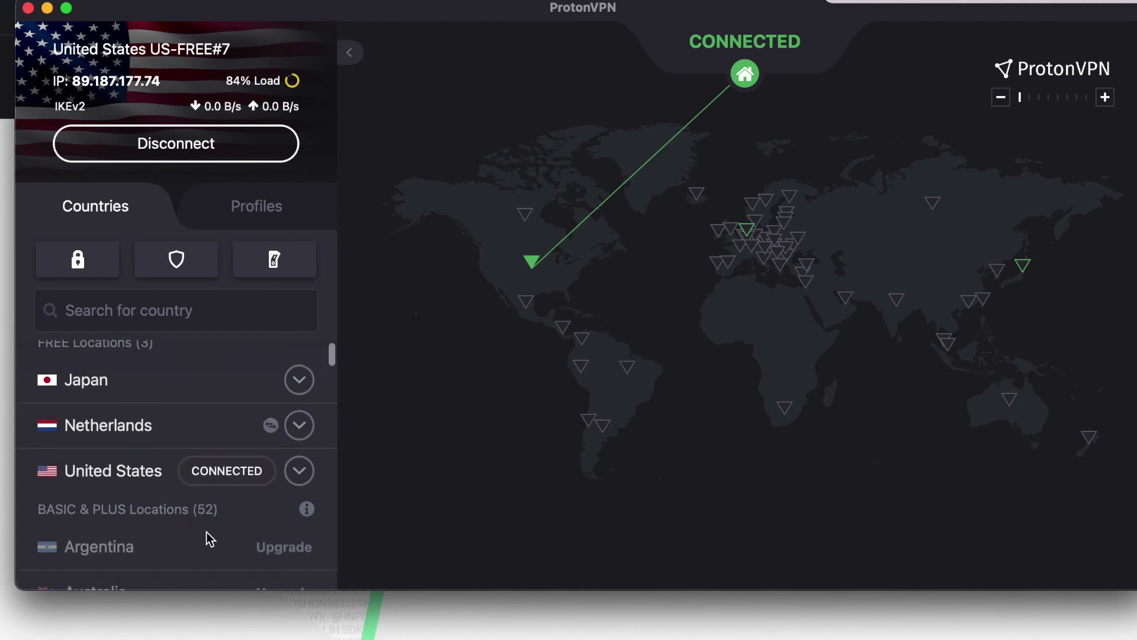
scroll(207, 535, "down", 5)
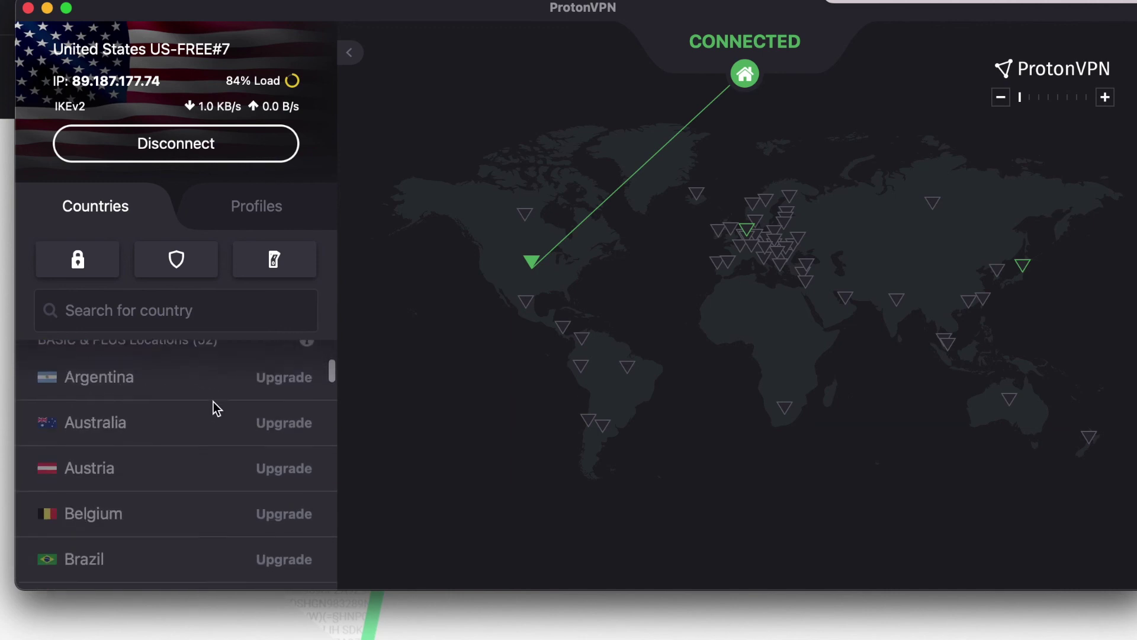
scroll(217, 407, "down", 2)
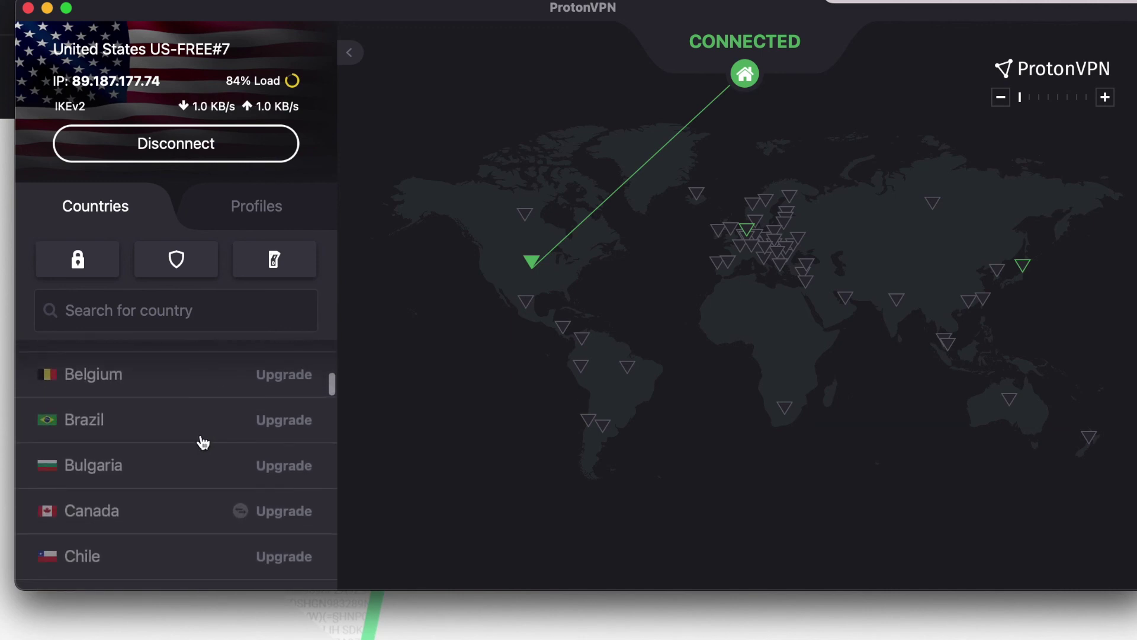
scroll(196, 500, "down", 2)
scroll(197, 501, "down", 5)
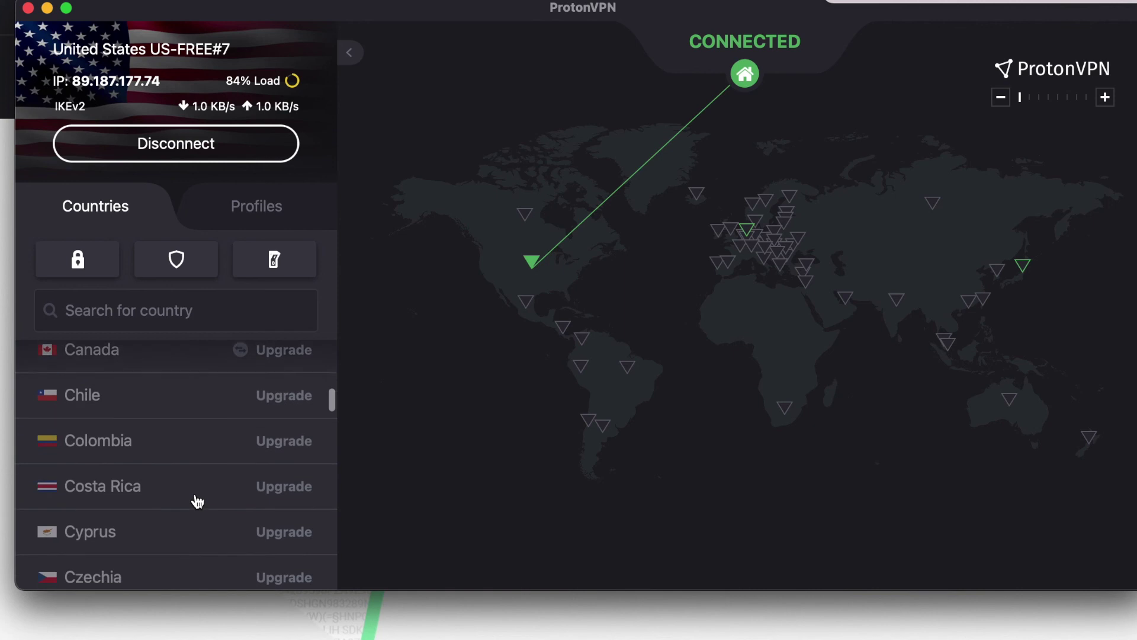
scroll(198, 501, "down", 4)
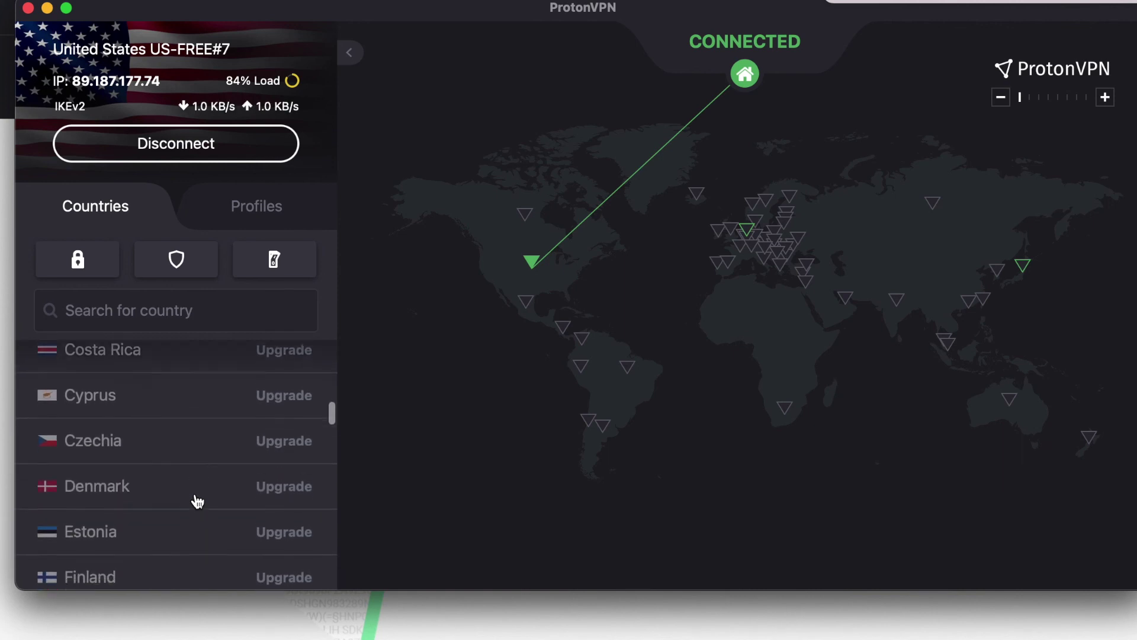
scroll(198, 501, "down", 5)
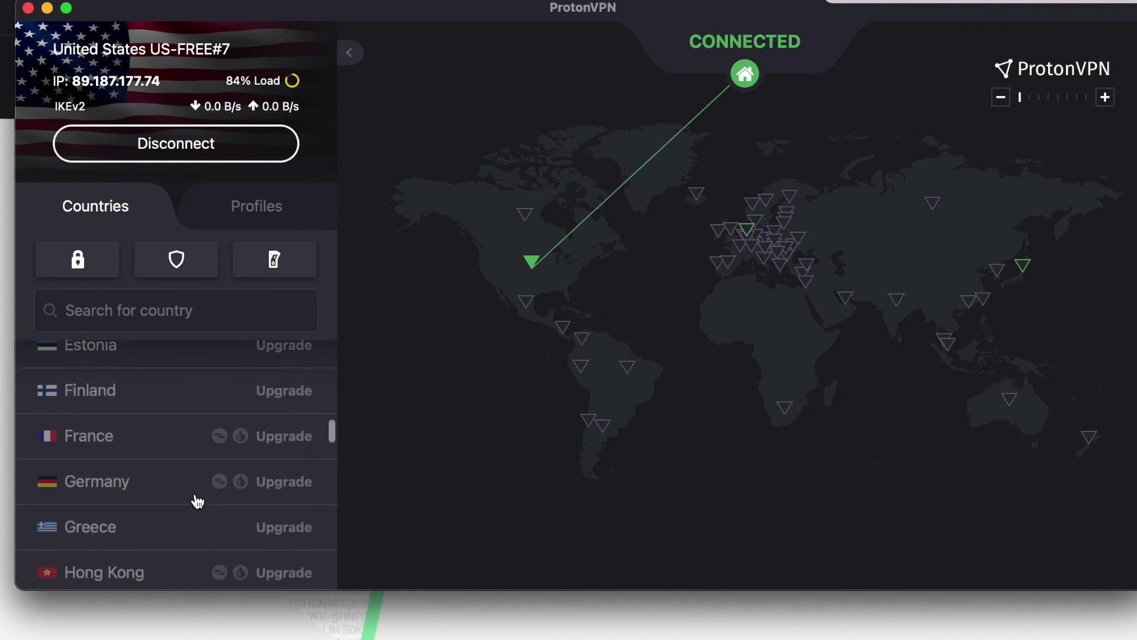
scroll(198, 501, "down", 7)
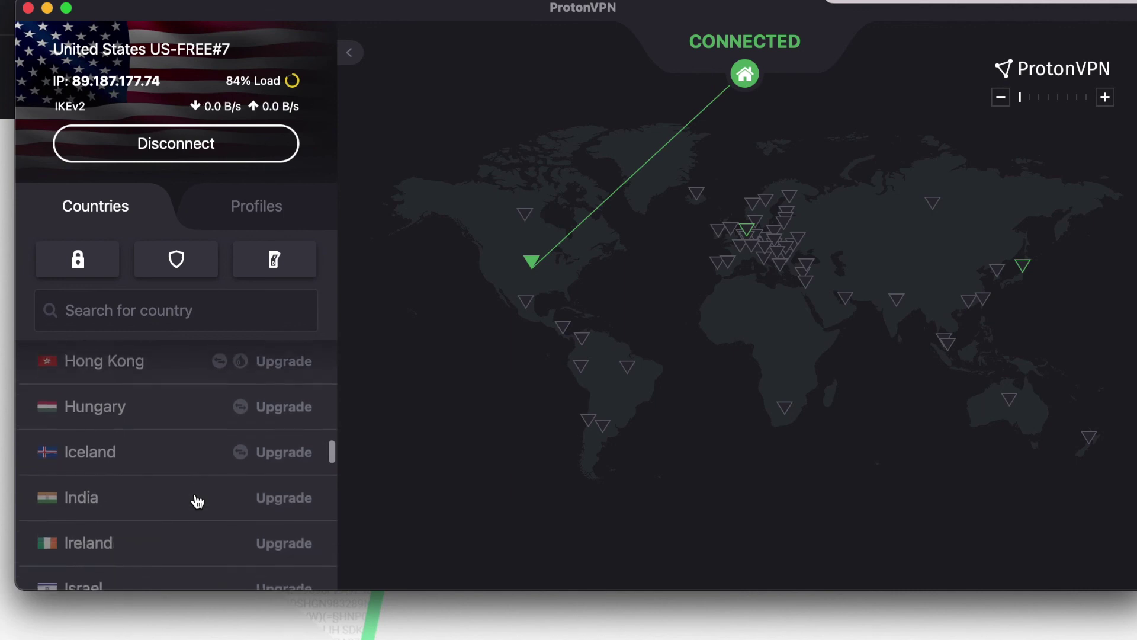
scroll(197, 501, "down", 20)
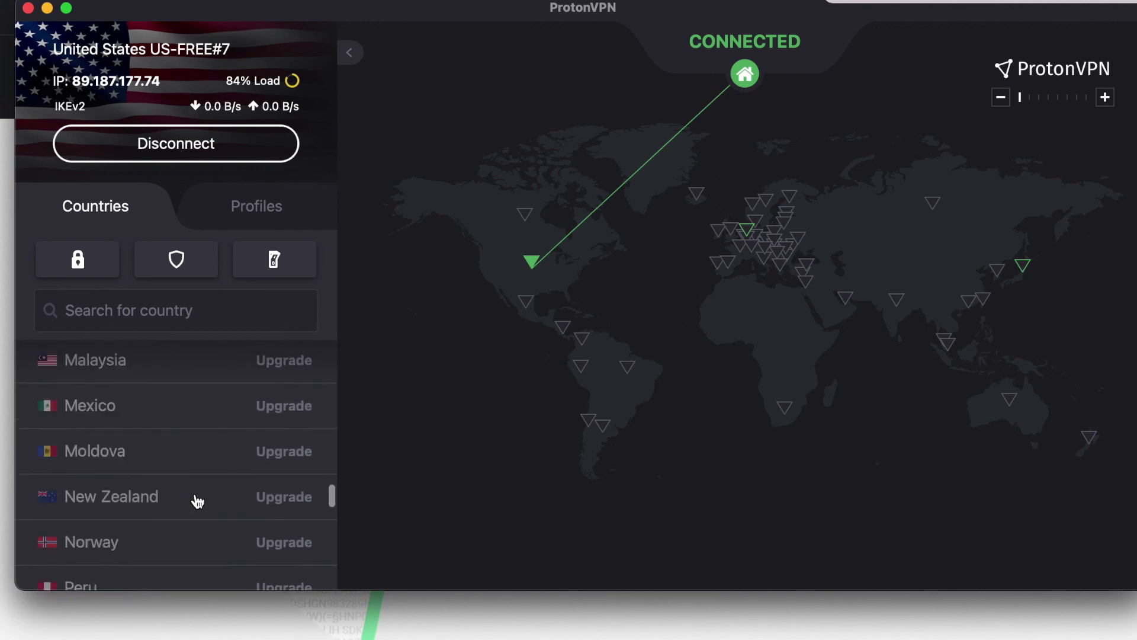
scroll(198, 502, "down", 11)
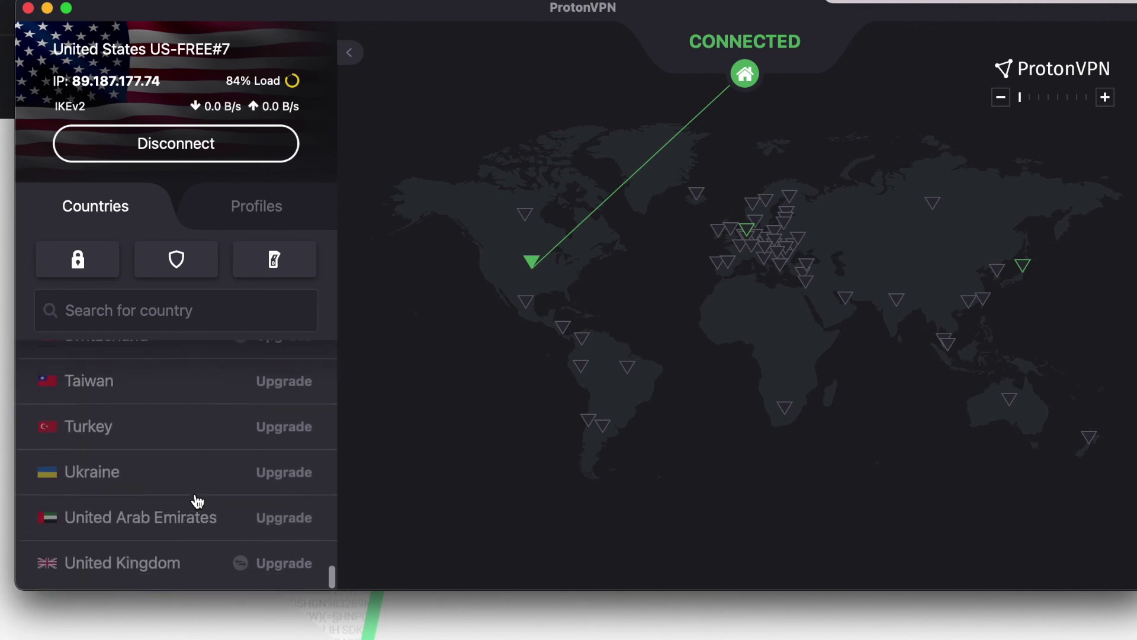